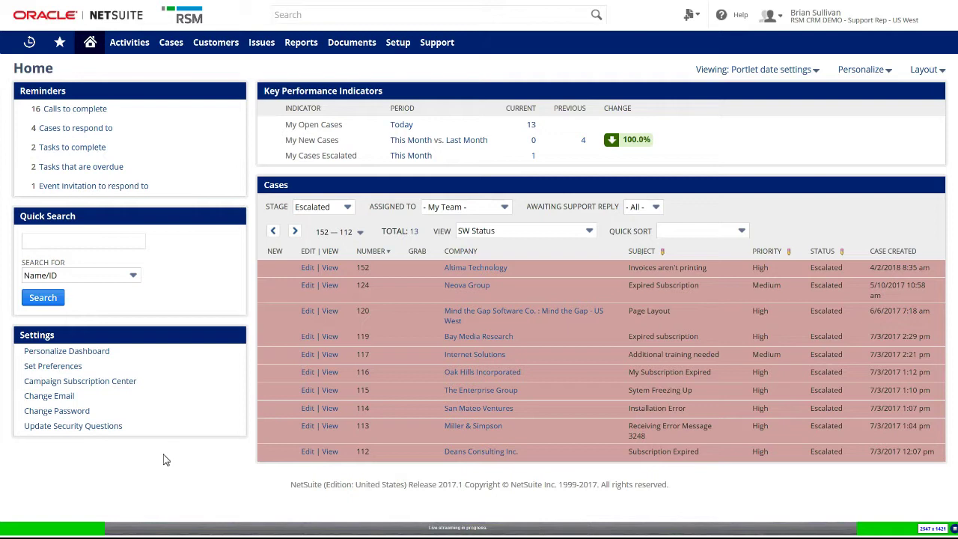
- Exit full screen and bring up the Customer Center window for Altima Technology
key("F11")
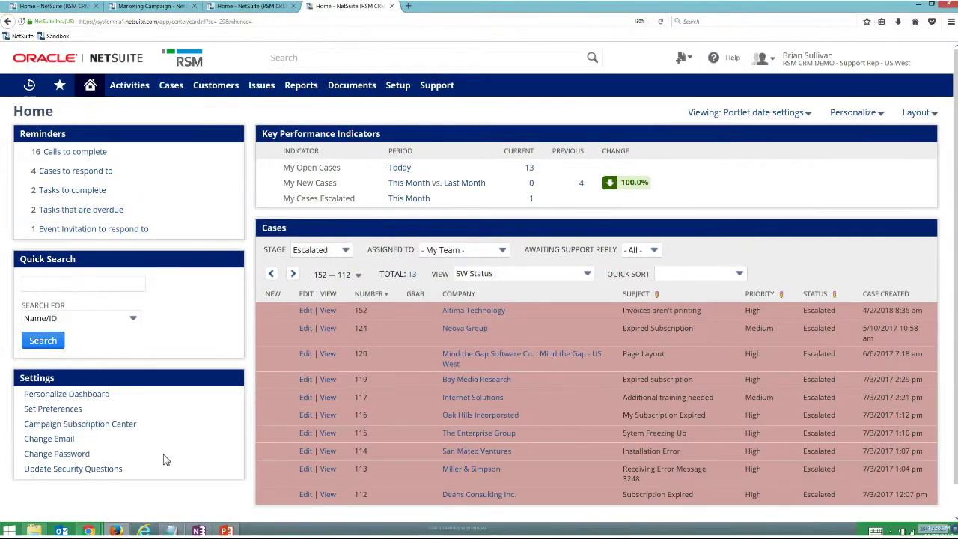
mouse_move(89, 530)
left_click(142, 488)
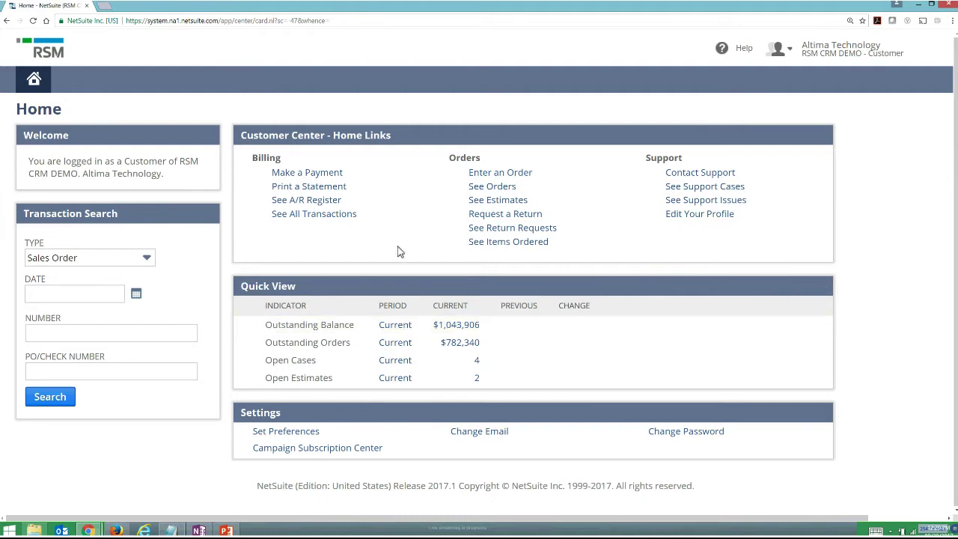
- Review the customer's open invoices on the Make a Payment form, then return home
left_click(338, 177)
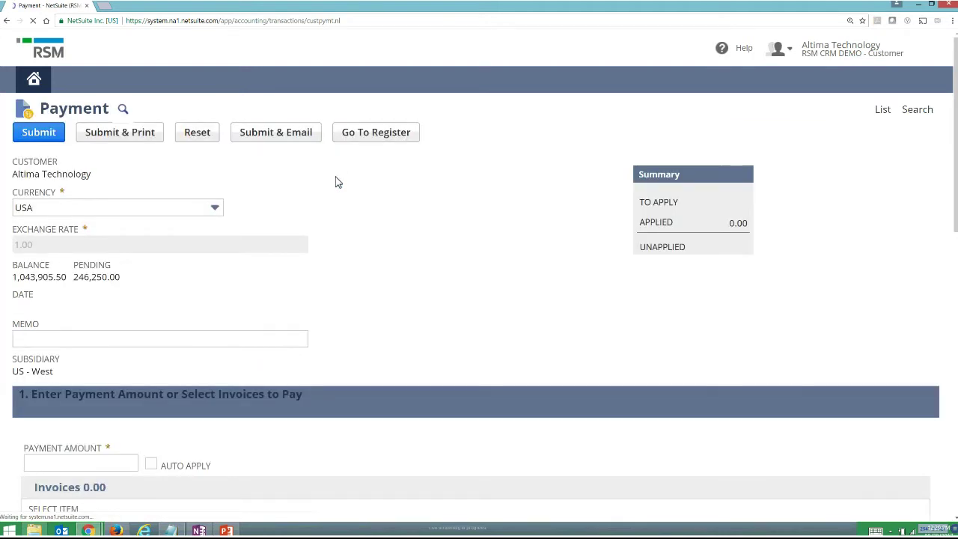
scroll(376, 251, "down", 1)
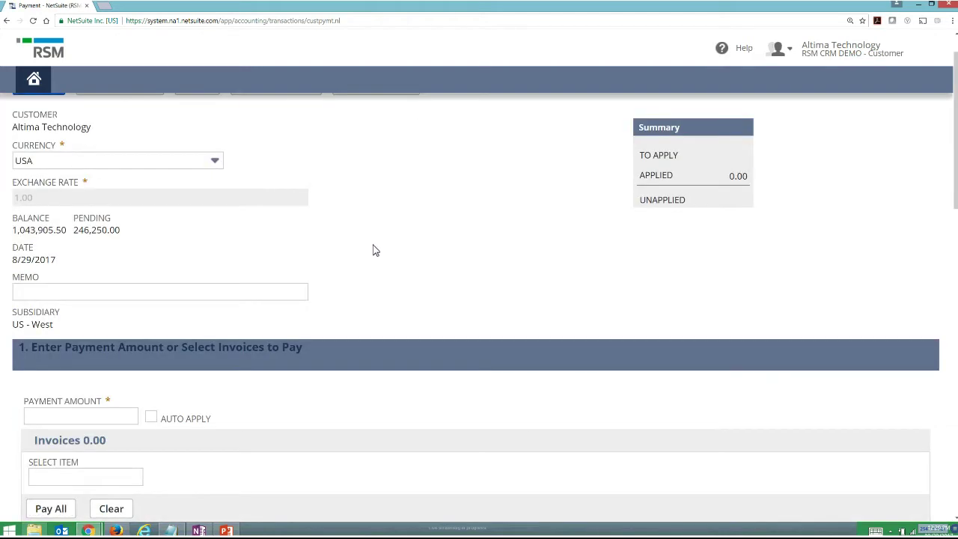
scroll(376, 251, "down", 1)
scroll(272, 362, "down", 1)
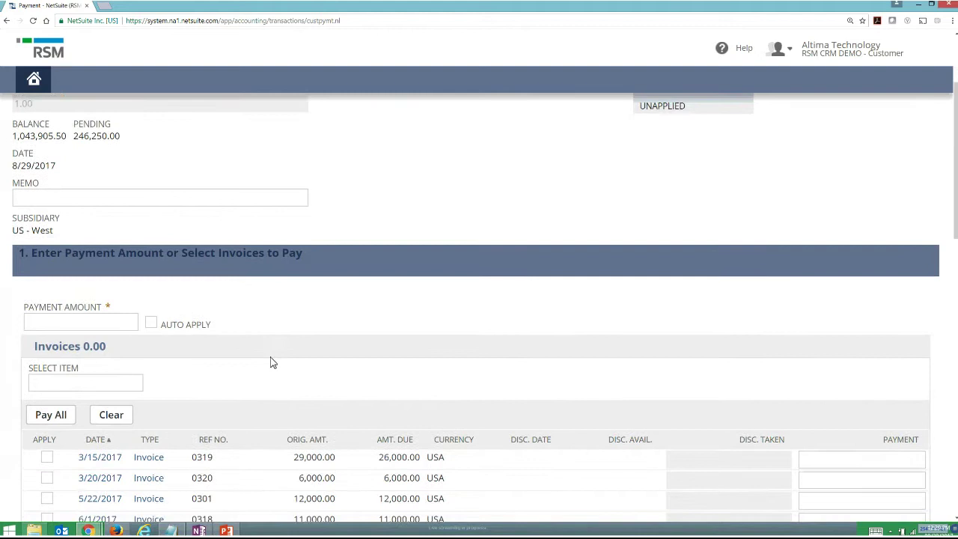
scroll(272, 362, "down", 1)
scroll(272, 366, "down", 1)
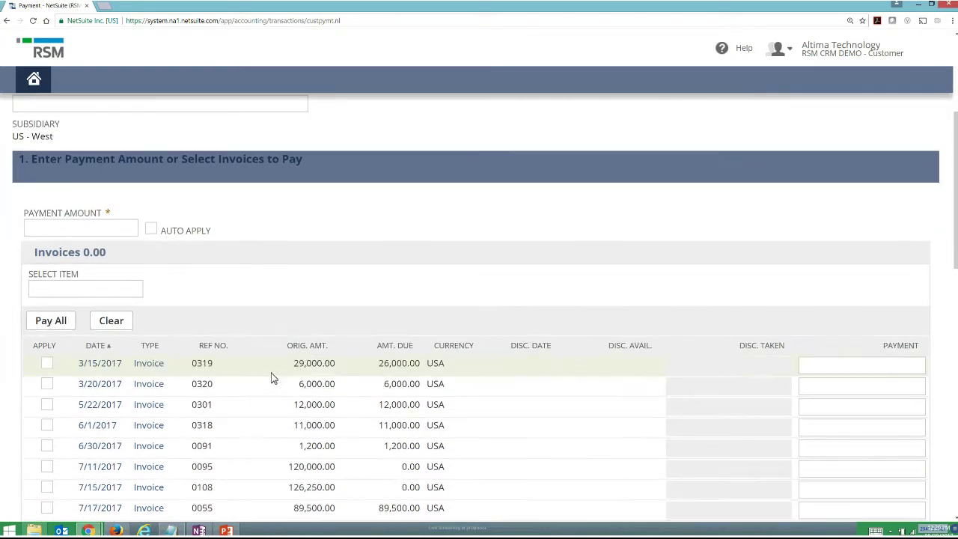
scroll(272, 378, "up", 2)
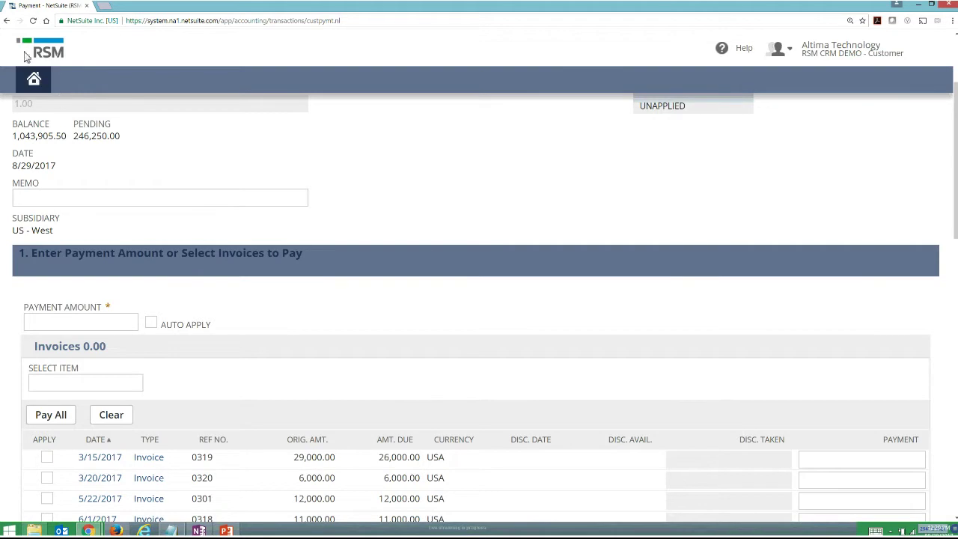
left_click(7, 24)
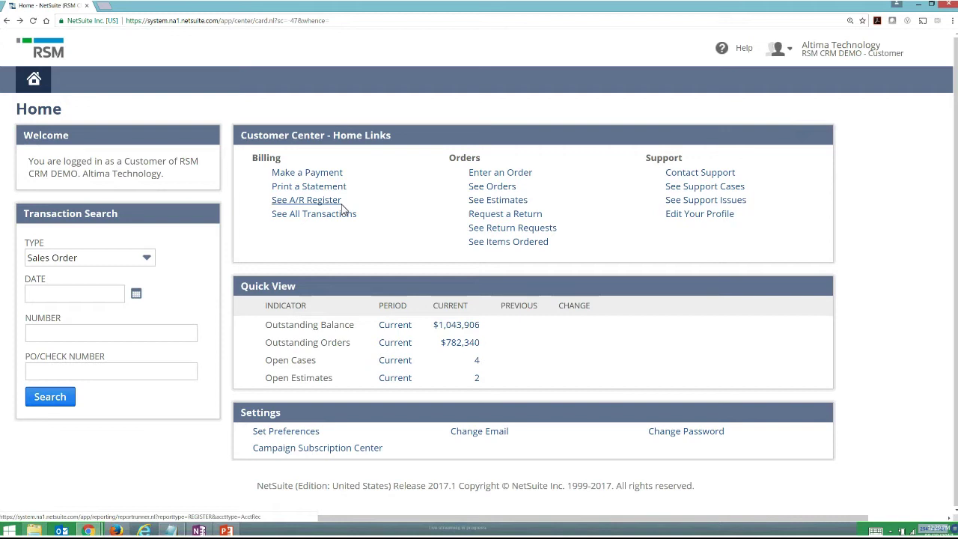
left_click_drag(374, 232, 275, 222)
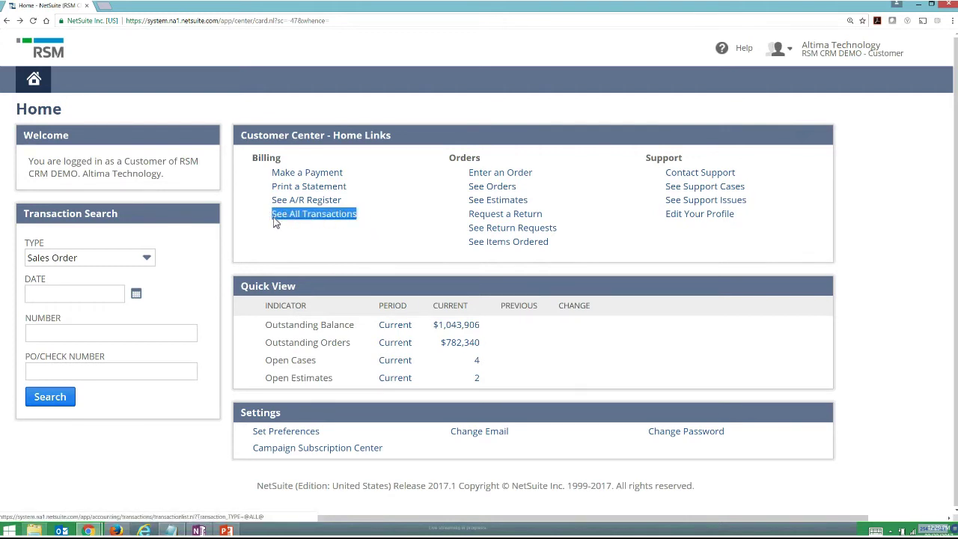
left_click(532, 200)
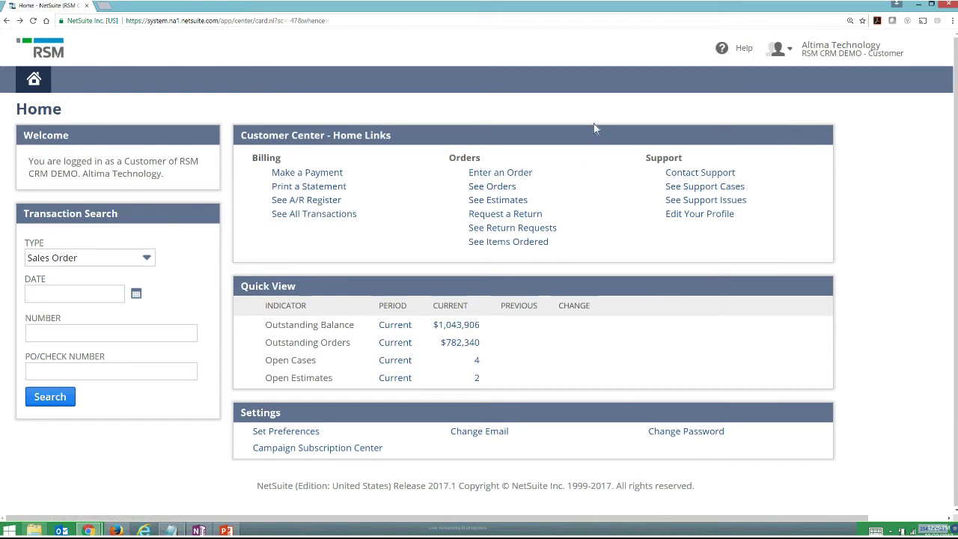
- Open the list of 41 sales orders and highlight the Pending Fulfillment and Pending Billing statuses
left_click(511, 190)
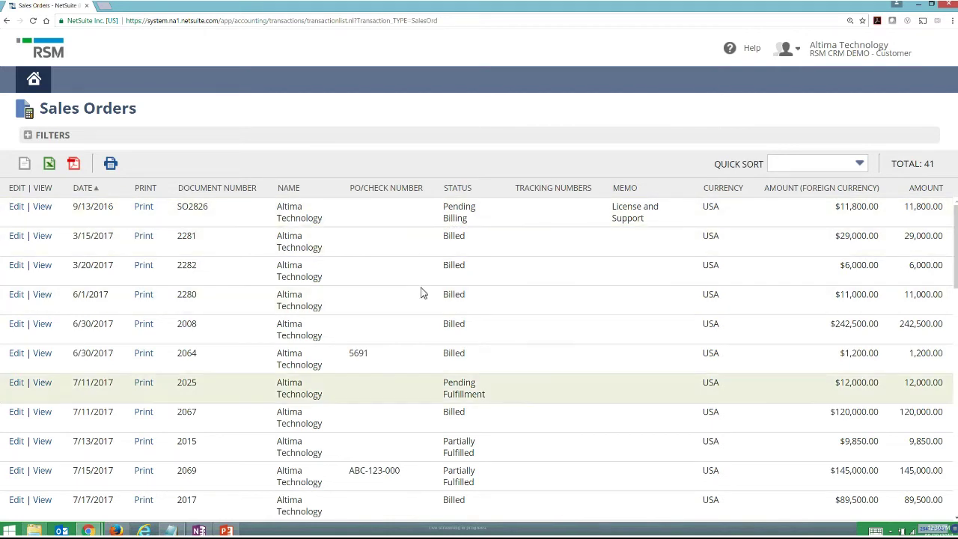
left_click_drag(451, 388, 485, 400)
left_click(485, 400)
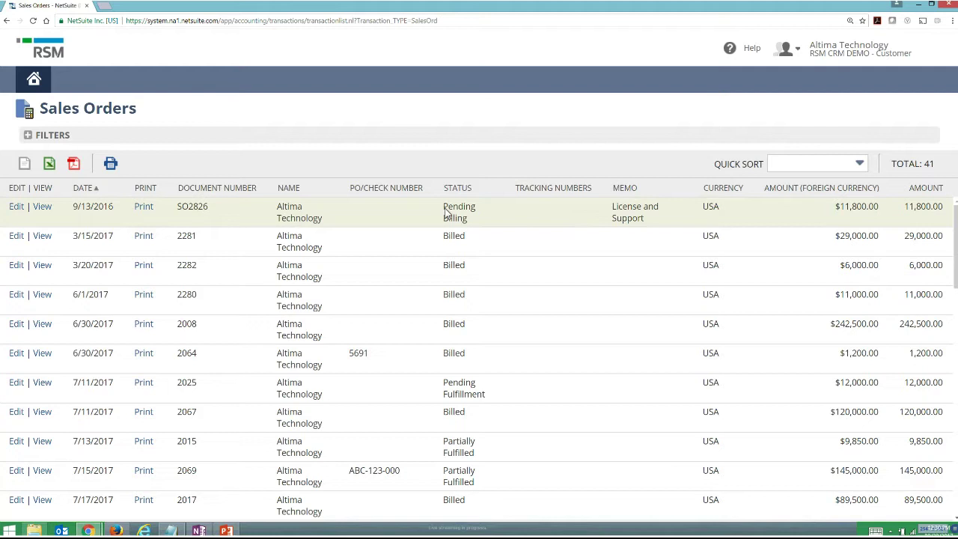
left_click_drag(454, 209, 474, 224)
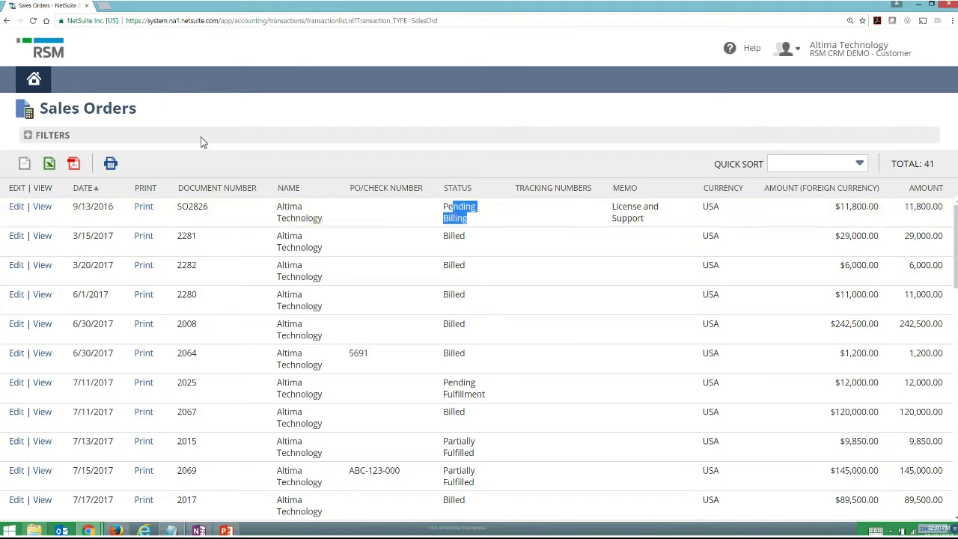
- Go back from the Sales Orders list to the Customer Center home page
left_click(6, 20)
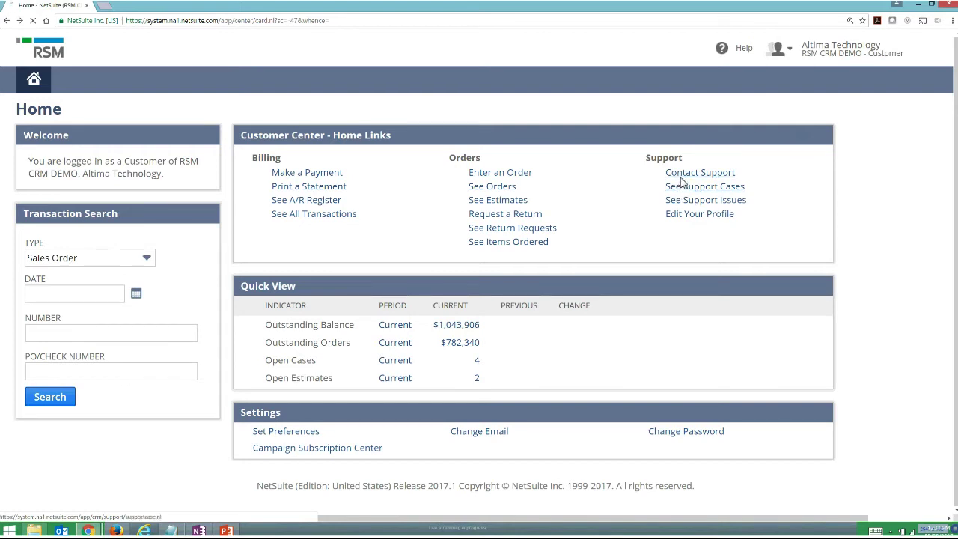
- Start a new support case and paste 'Product Return Requested' as its subject
left_click(681, 177)
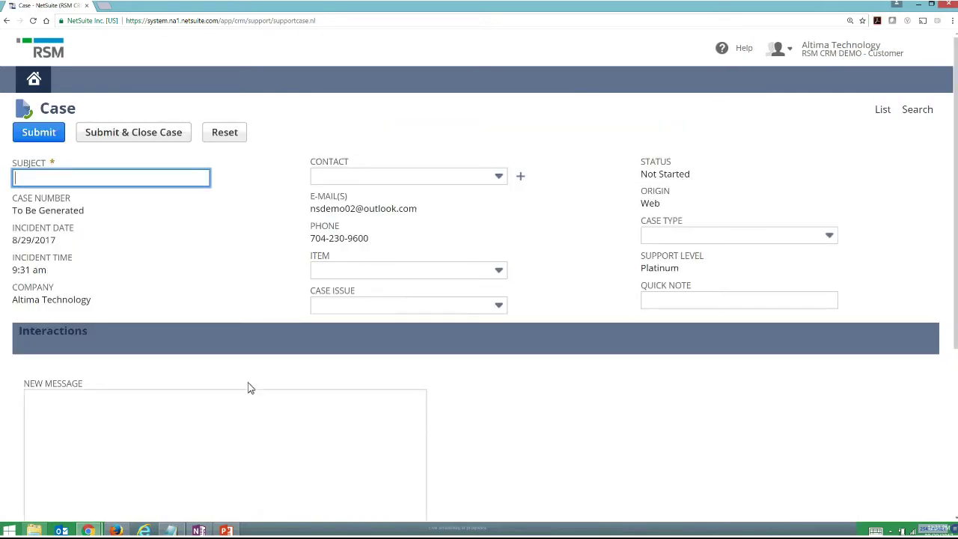
left_click(171, 530)
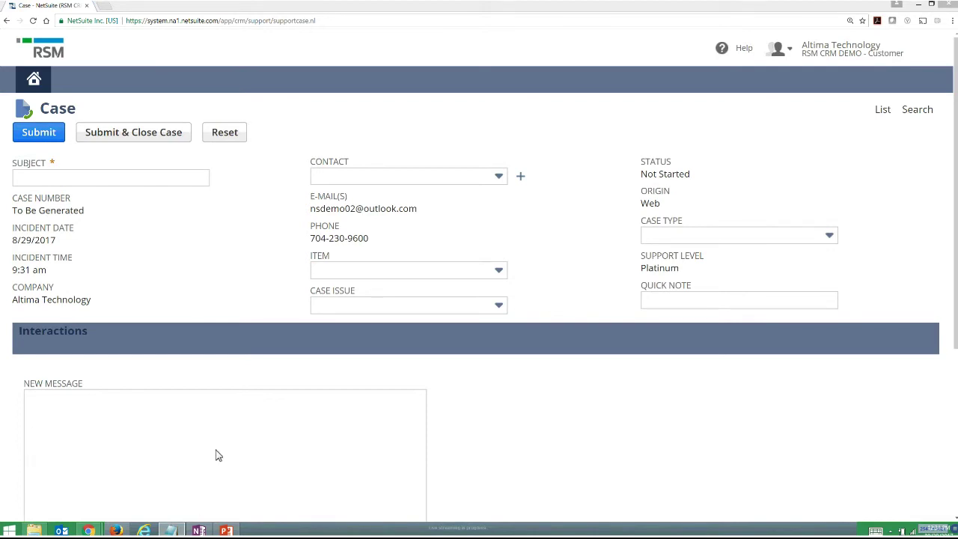
left_click(152, 178)
type("Product Return Requested")
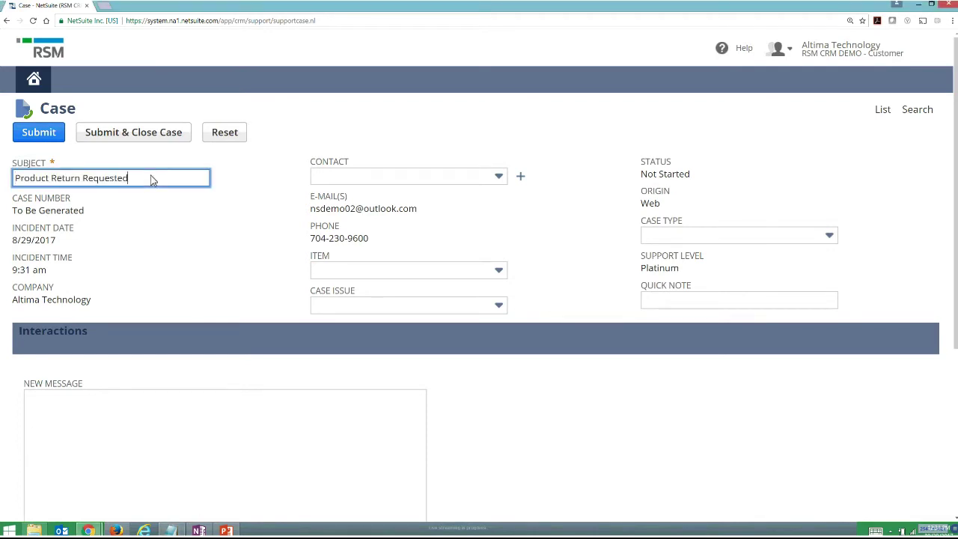
left_click(174, 224)
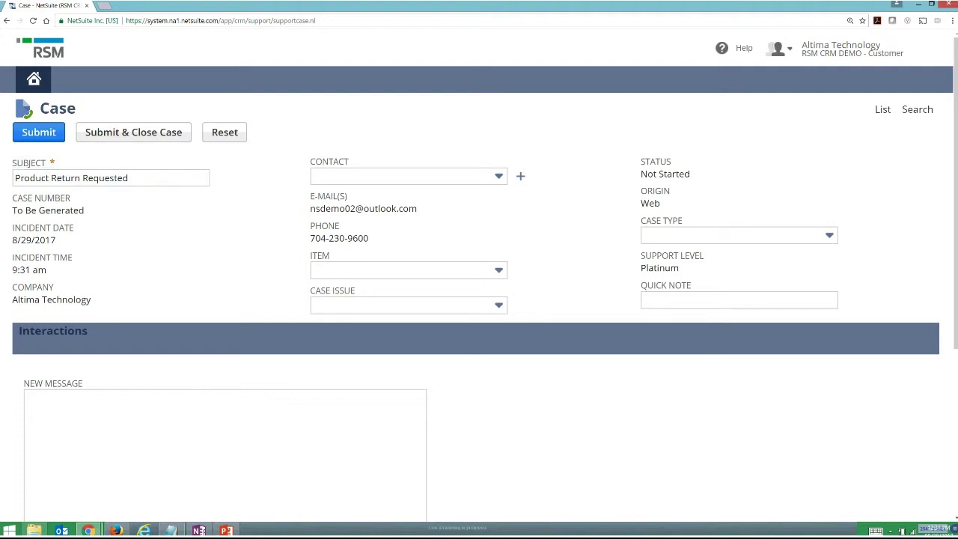
- Paste a message asking for information on a customer return into the New Message box
left_click(170, 531)
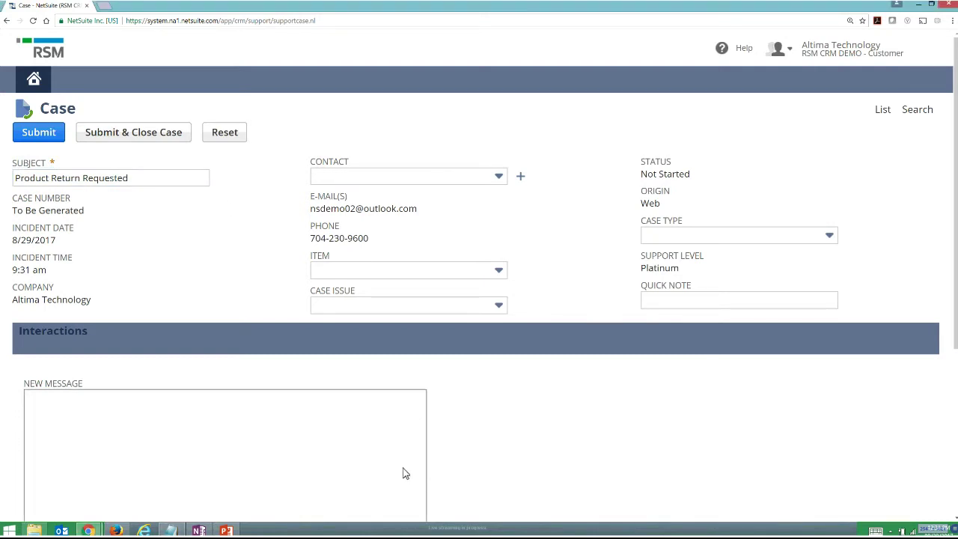
left_click(376, 454)
type("Can you please provide me with information on a customer return?")
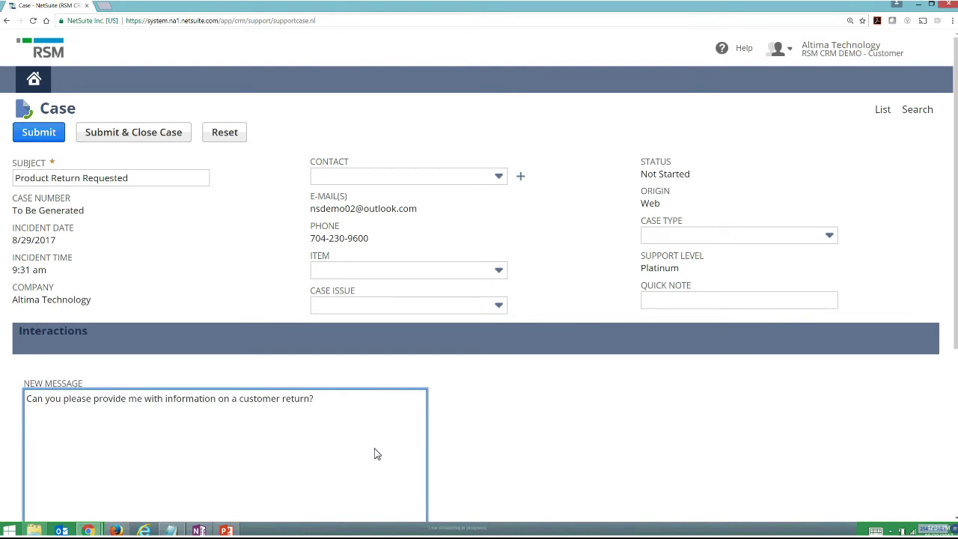
left_click(644, 408)
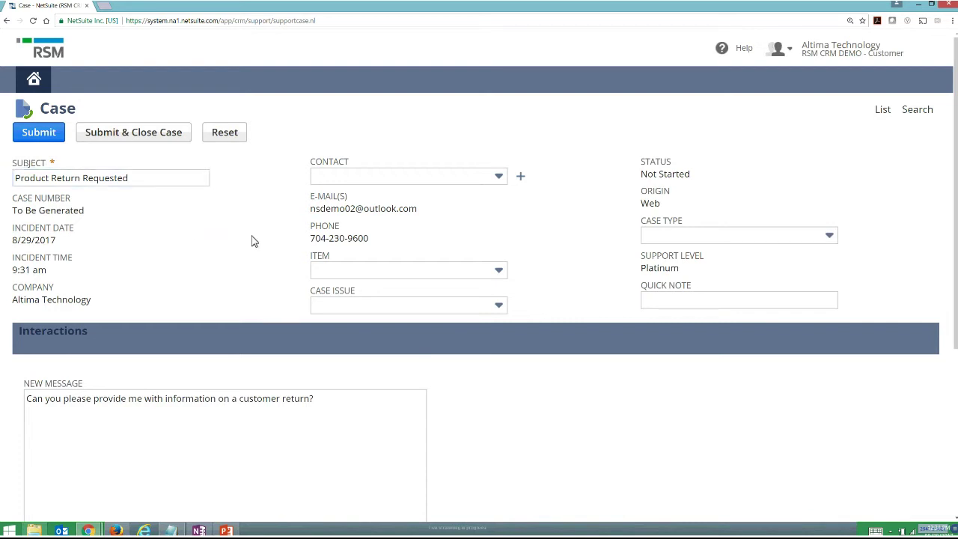
- Submit case 153 and list the five support cases by ascending incident date
left_click(57, 138)
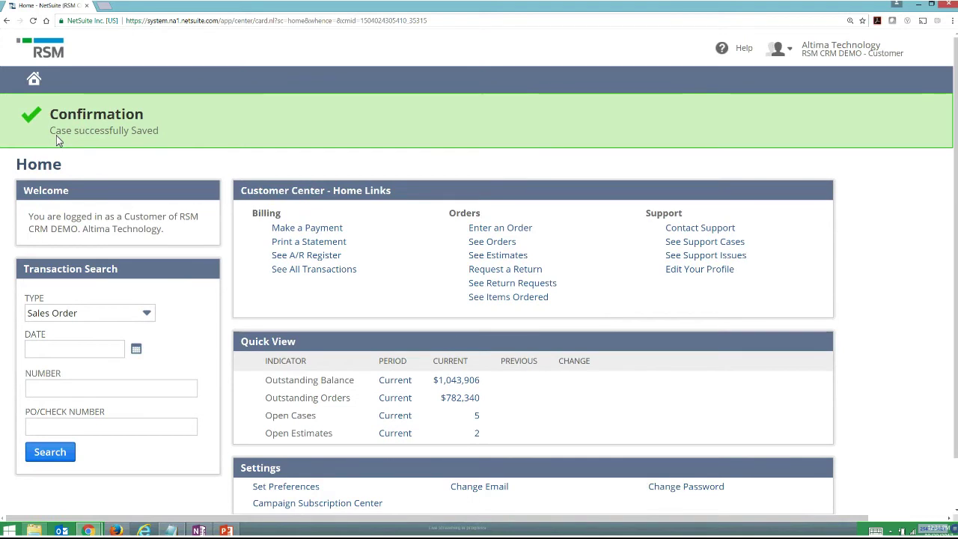
left_click(690, 242)
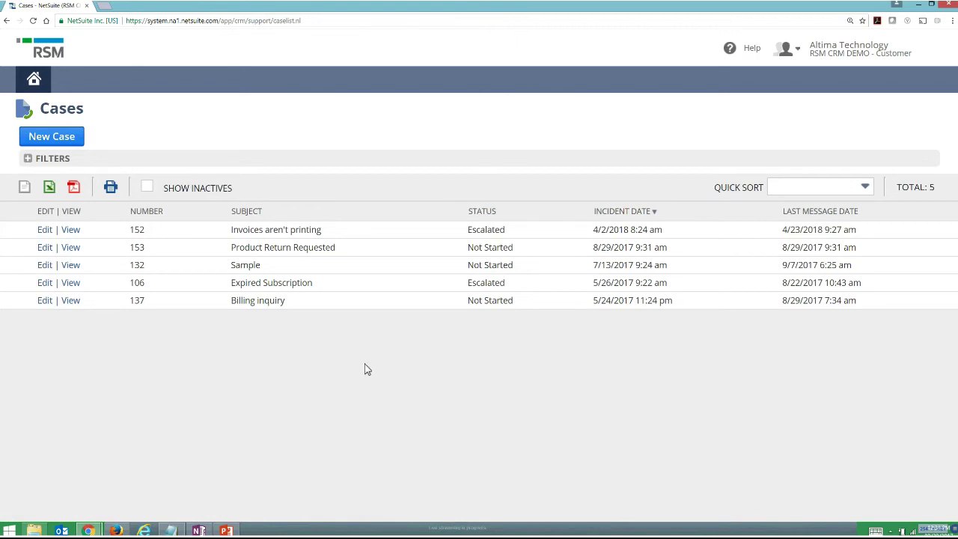
left_click(624, 215)
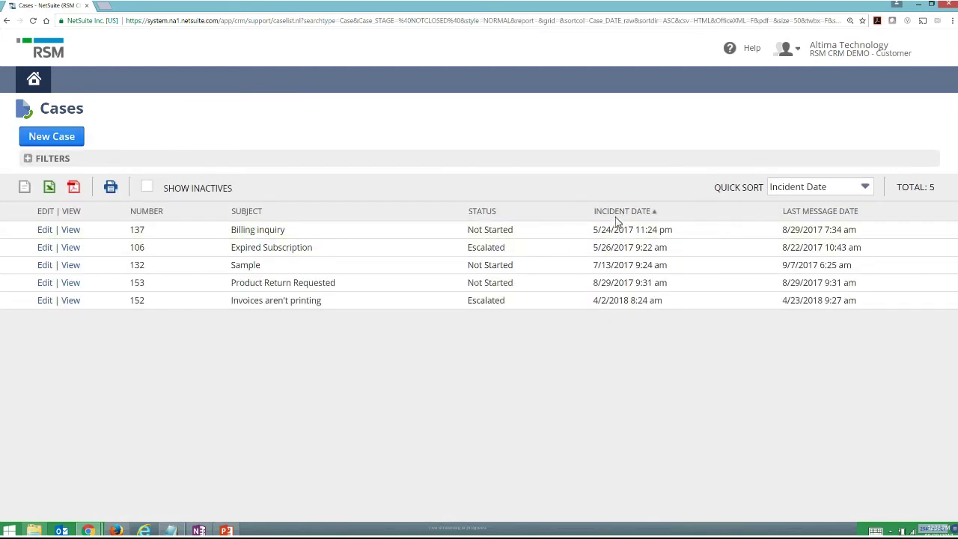
- Open case 153 and look over its Not Started status, Platinum support level and message
left_click(70, 283)
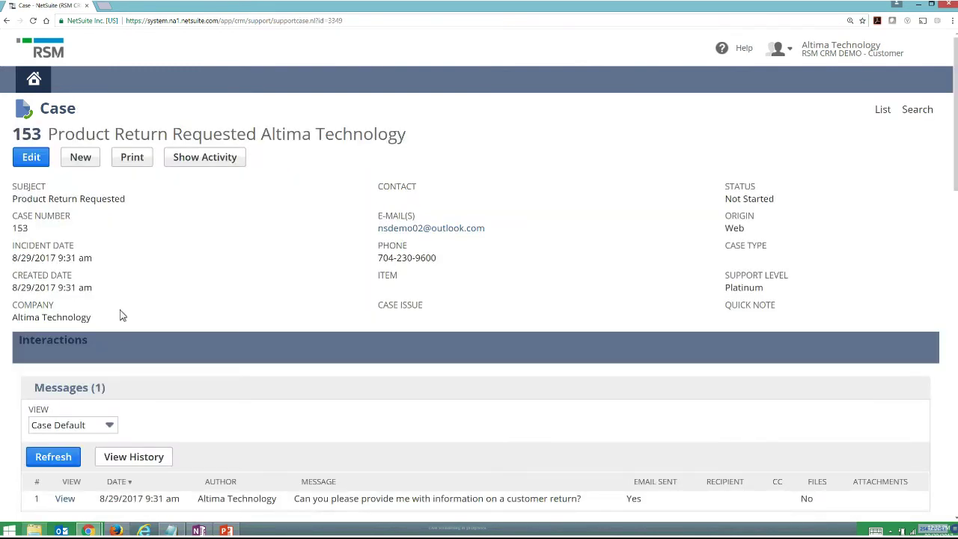
scroll(146, 318, "down", 1)
scroll(154, 318, "down", 2)
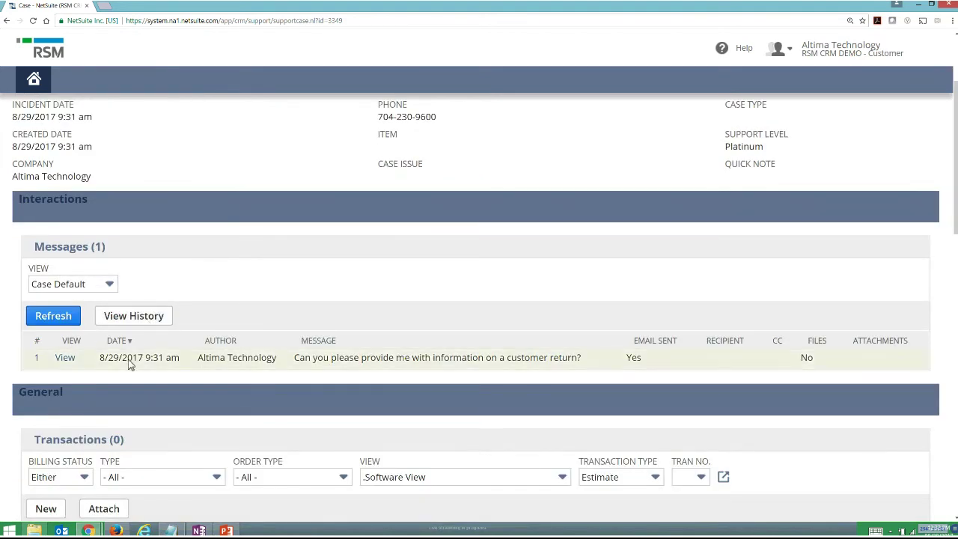
scroll(104, 389, "down", 2)
scroll(105, 394, "down", 1)
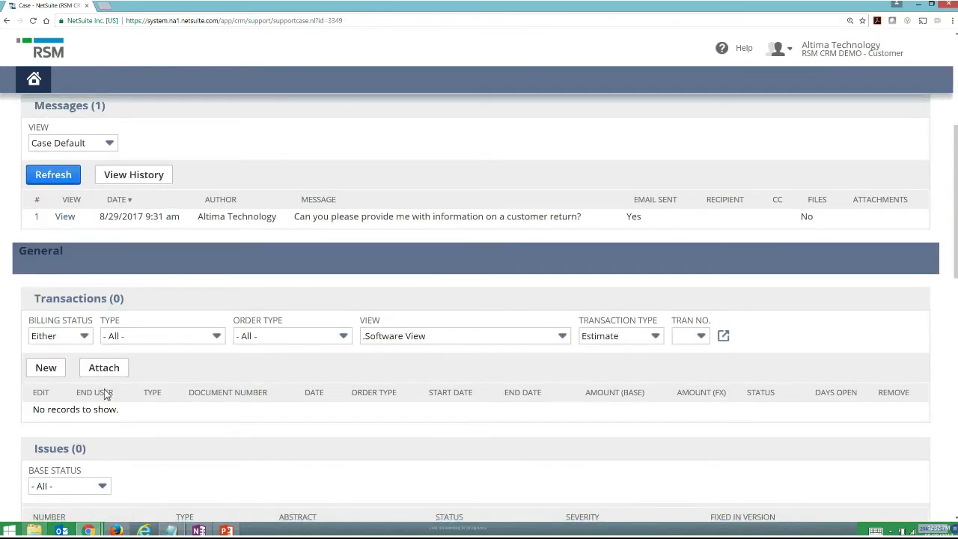
scroll(104, 394, "down", 1)
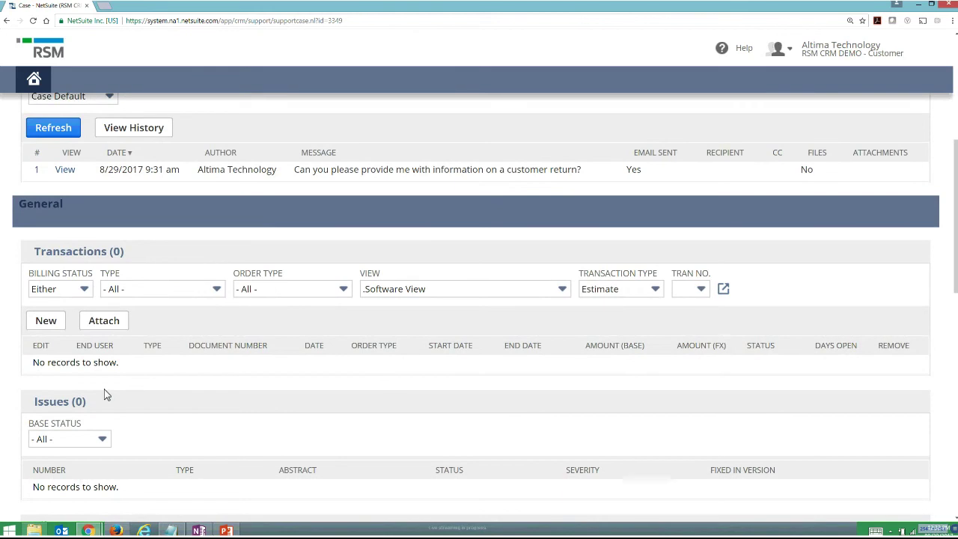
scroll(104, 395, "up", 3)
scroll(104, 394, "up", 2)
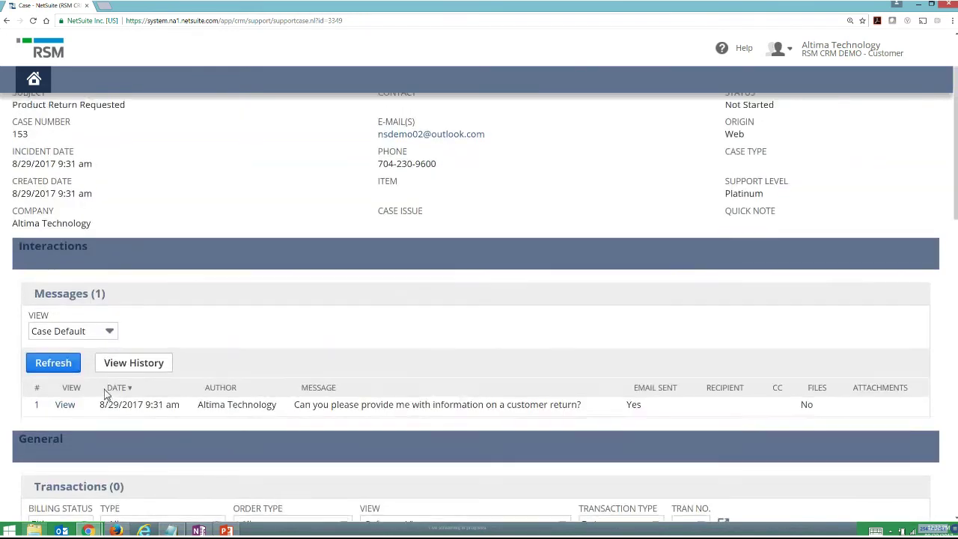
scroll(104, 394, "up", 3)
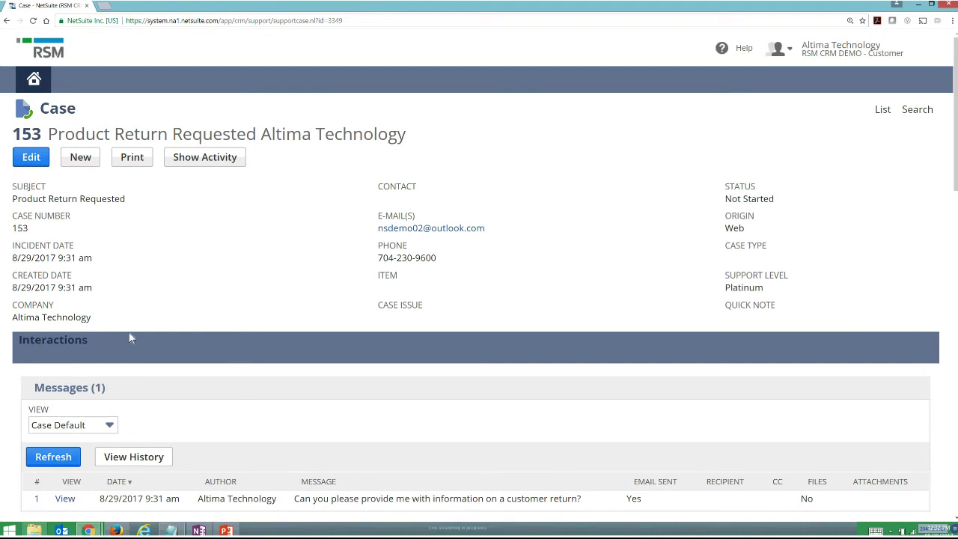
- Return to the Customer Center dashboard through the home icon's Dashboard option
mouse_move(34, 81)
left_click(42, 106)
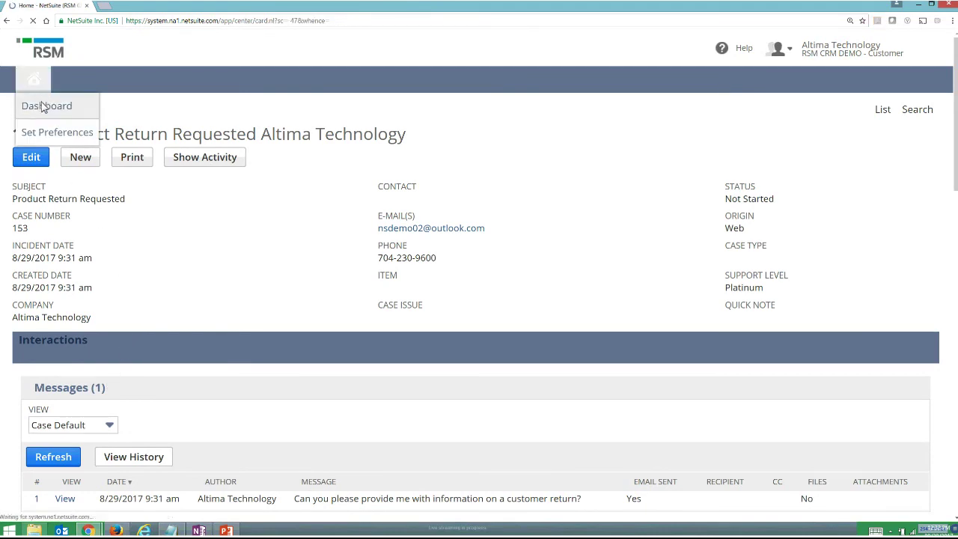